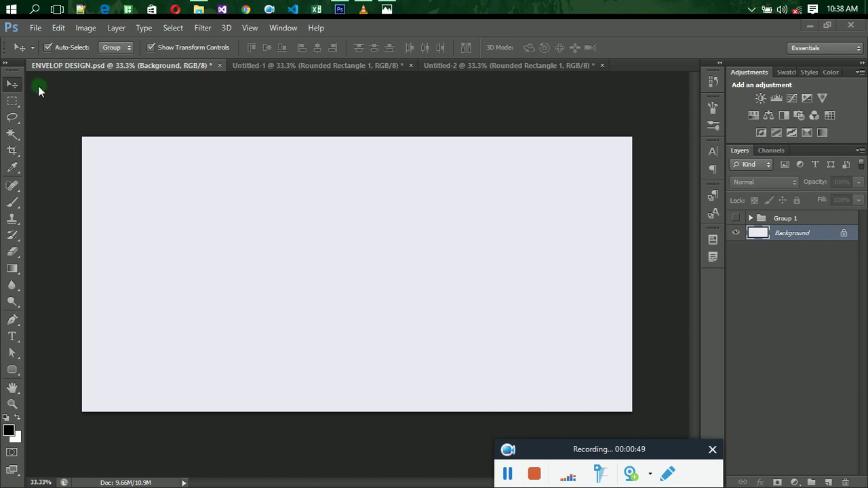
# - Create a new white RGB document, 22 cm wide by 11 cm high, at 300 pixels/inch
pyautogui.click(34, 29)
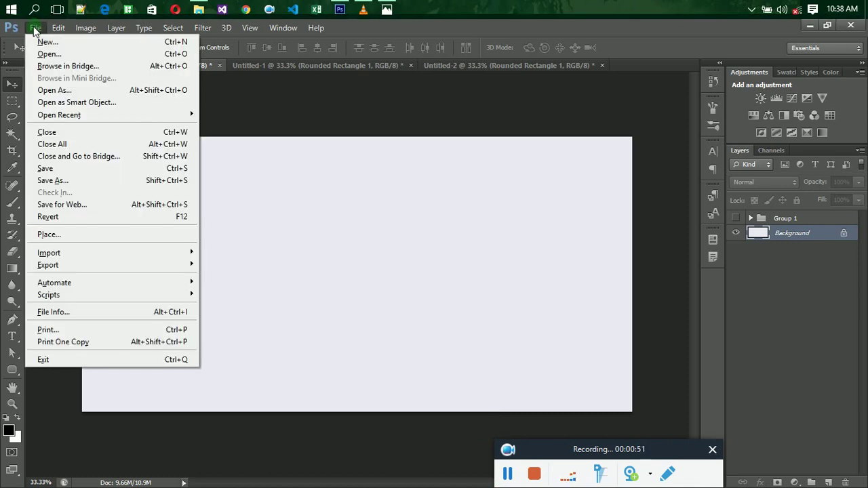
pyautogui.click(57, 44)
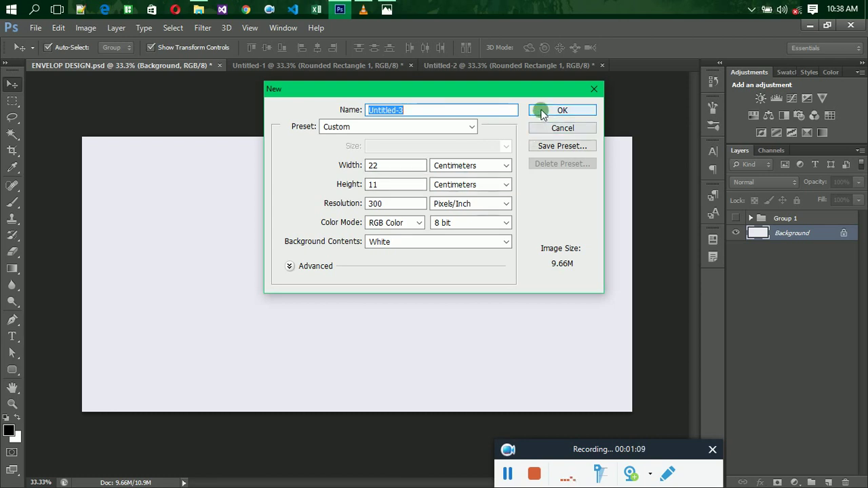
pyautogui.click(542, 111)
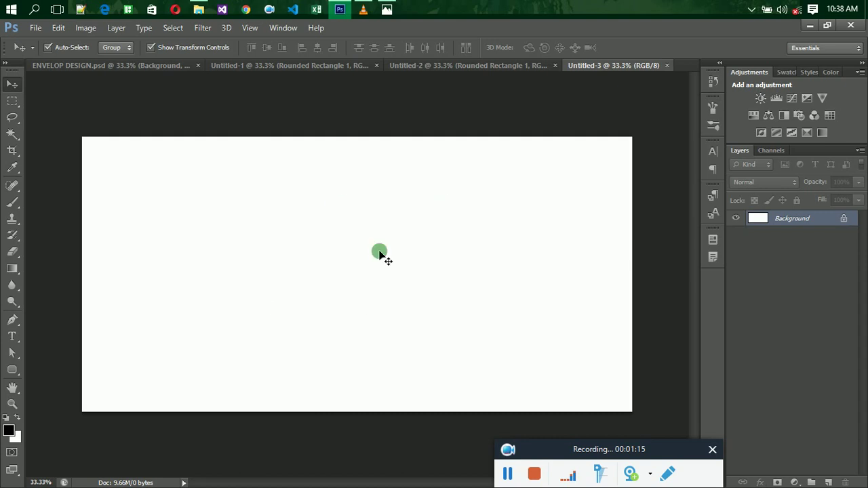
# - In ENVELOP DESIGN.psd, fill the Background layer with blue #160ce6 in Normal mode at 100% opacity
pyautogui.click(108, 65)
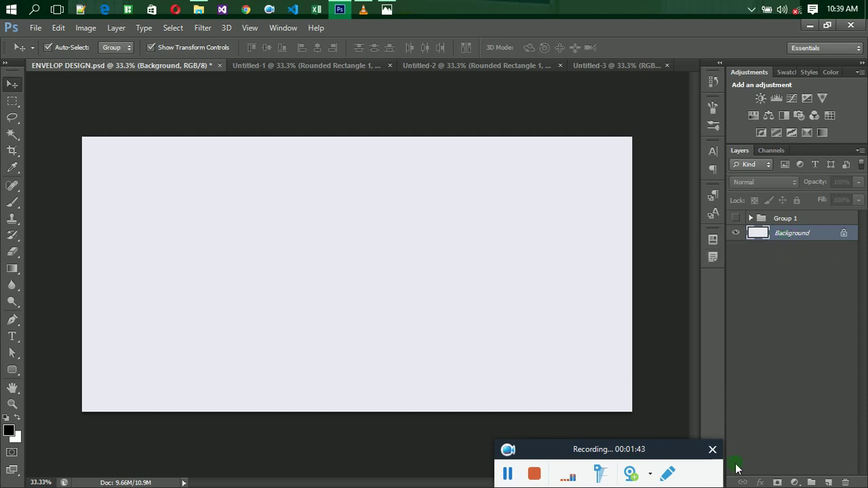
pyautogui.moveTo(639, 377); pyautogui.dragTo(551, 338)
pyautogui.click(58, 26)
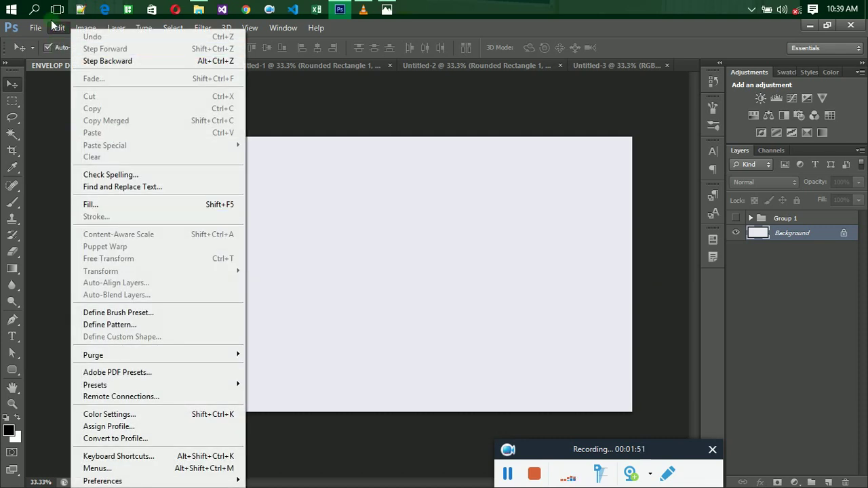
pyautogui.click(112, 204)
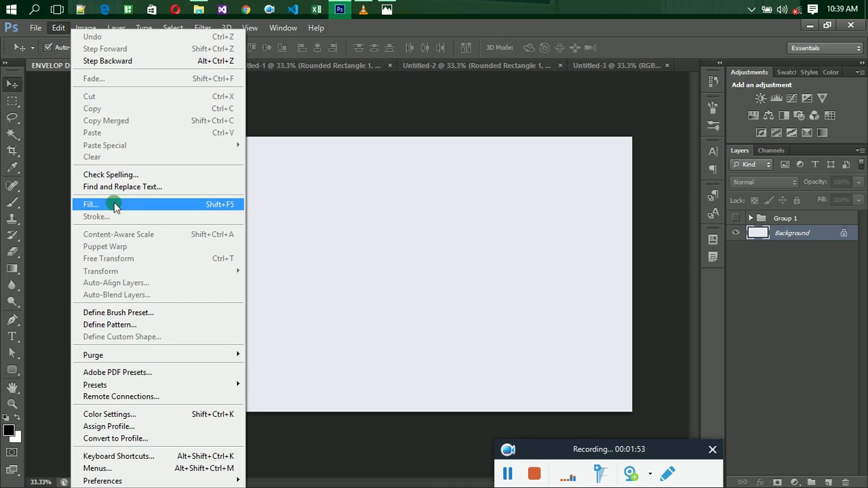
pyautogui.click(373, 249)
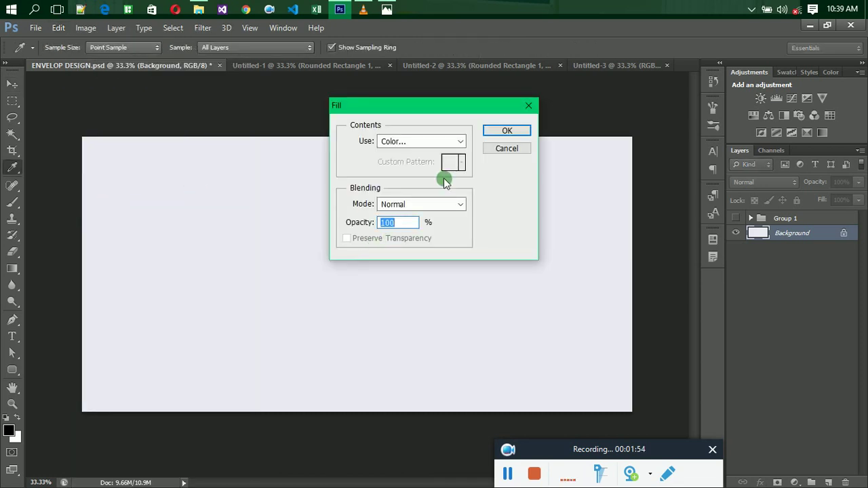
pyautogui.click(509, 130)
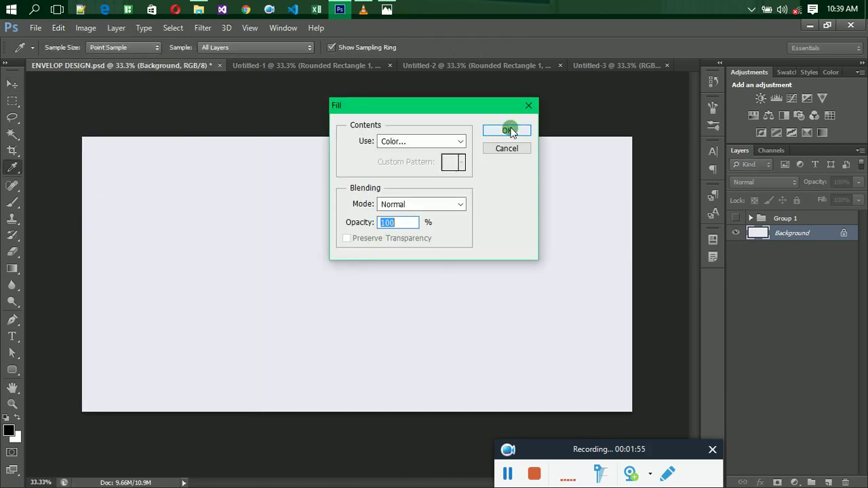
pyautogui.click(457, 140)
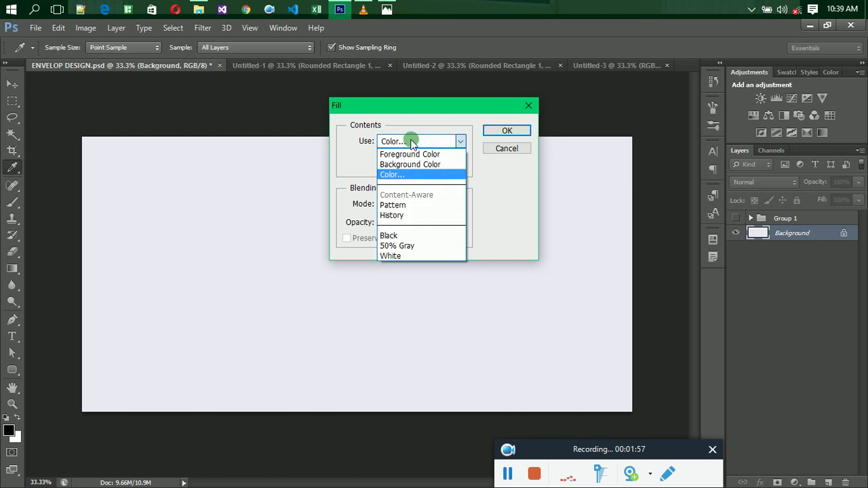
pyautogui.click(392, 175)
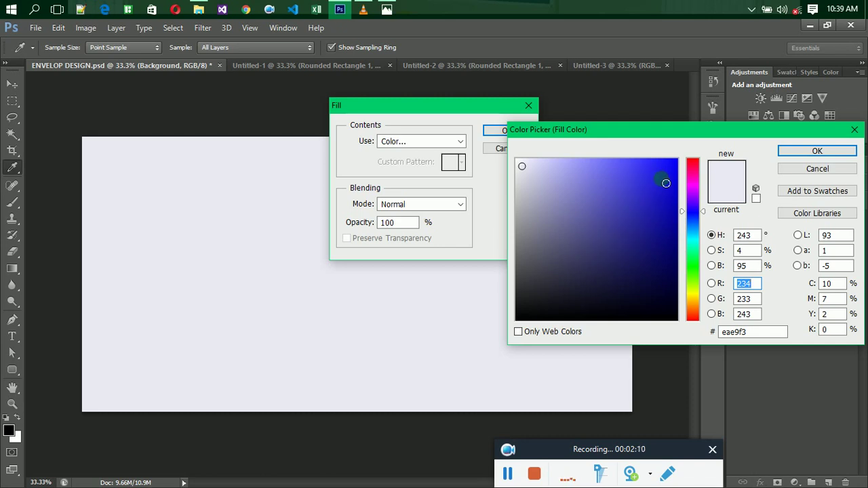
pyautogui.click(671, 176)
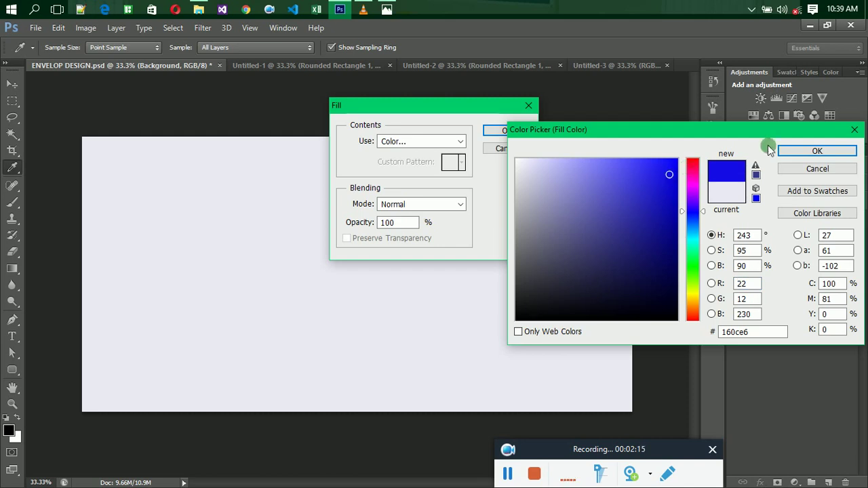
pyautogui.click(808, 152)
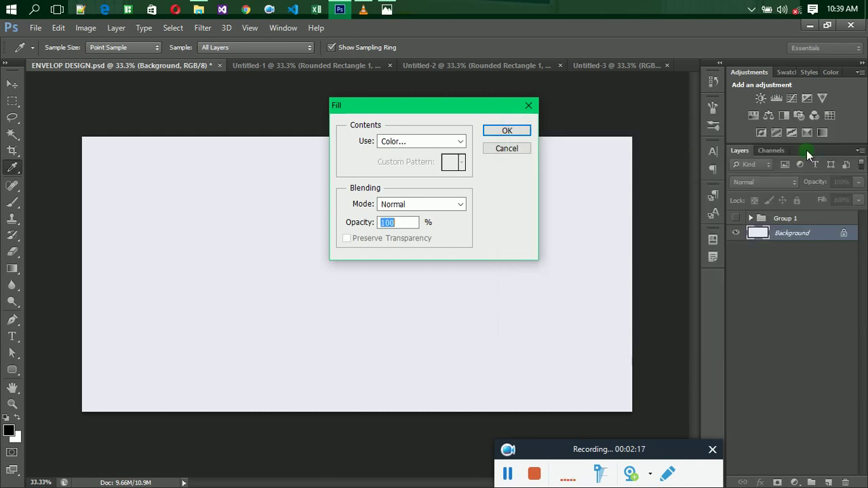
pyautogui.click(506, 131)
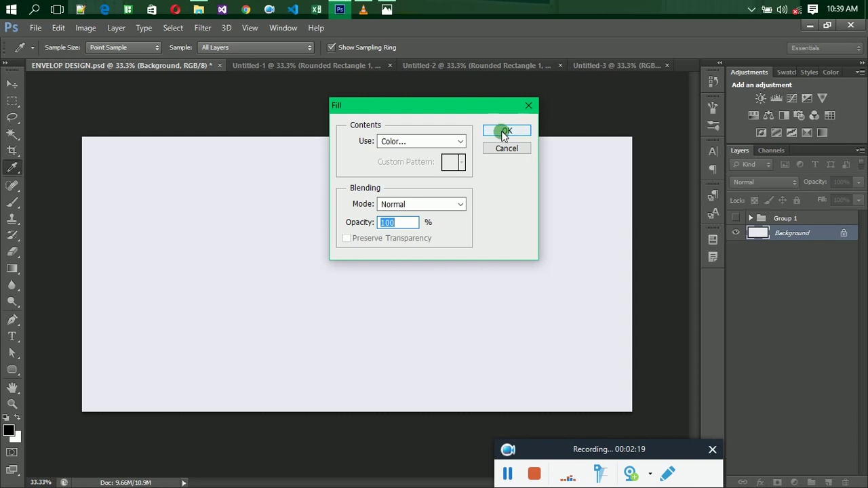
pyautogui.press('v')
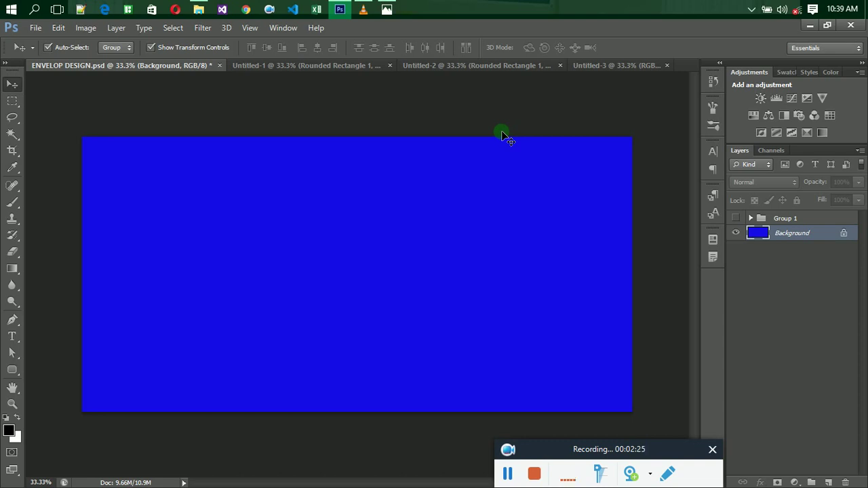
# - Draw a white rounded rectangle about 2448 by 1155 px with a 100 px corner radius, leaving a blue border around the canvas
pyautogui.click(14, 375)
pyautogui.moveTo(14, 375); pyautogui.dragTo(70, 383)
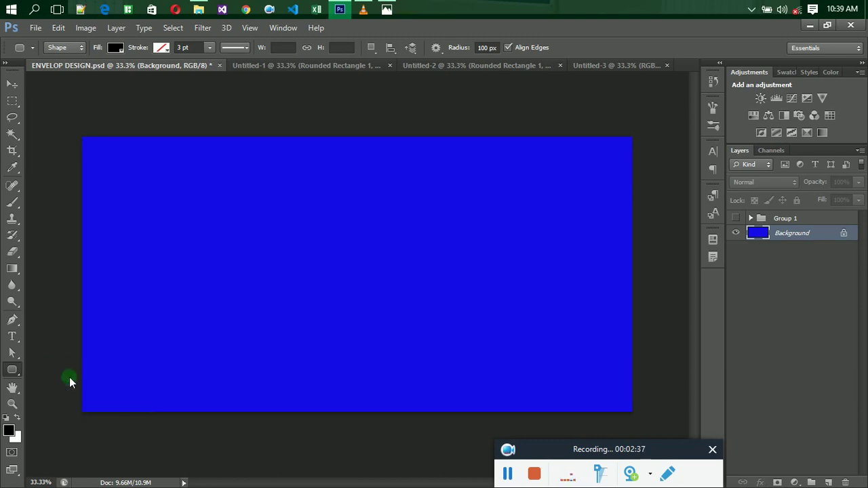
pyautogui.click(115, 49)
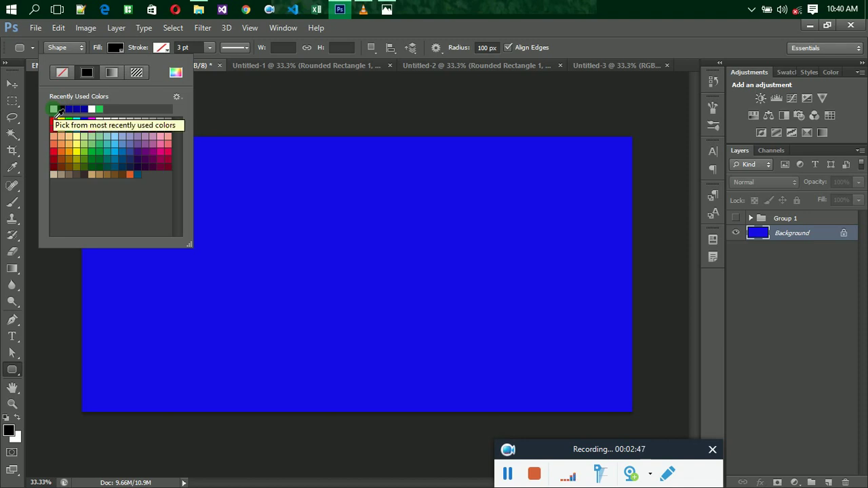
pyautogui.click(57, 111)
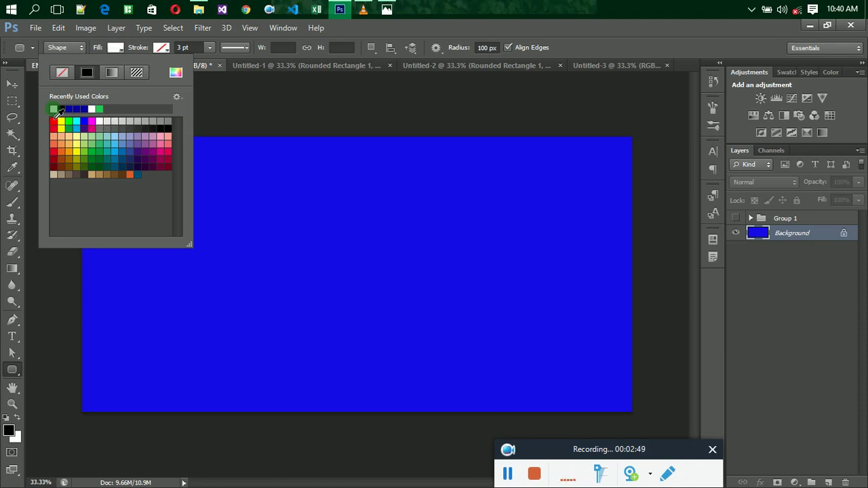
pyautogui.click(116, 49)
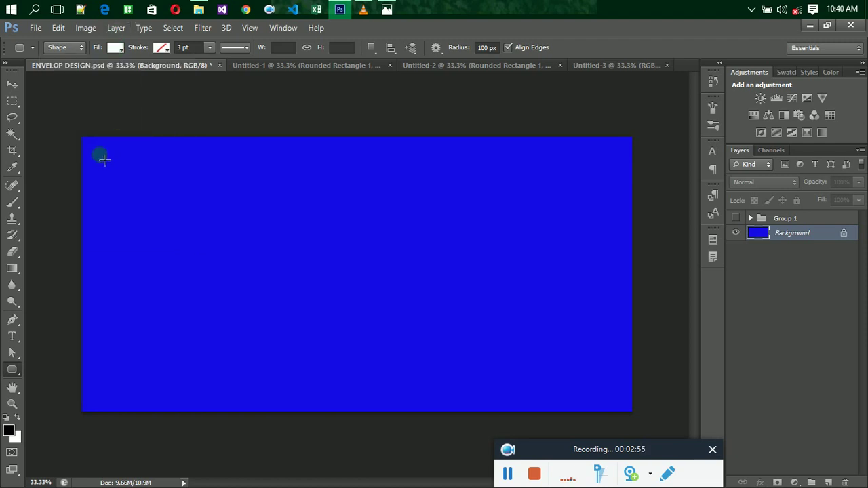
pyautogui.moveTo(100, 155); pyautogui.dragTo(622, 404)
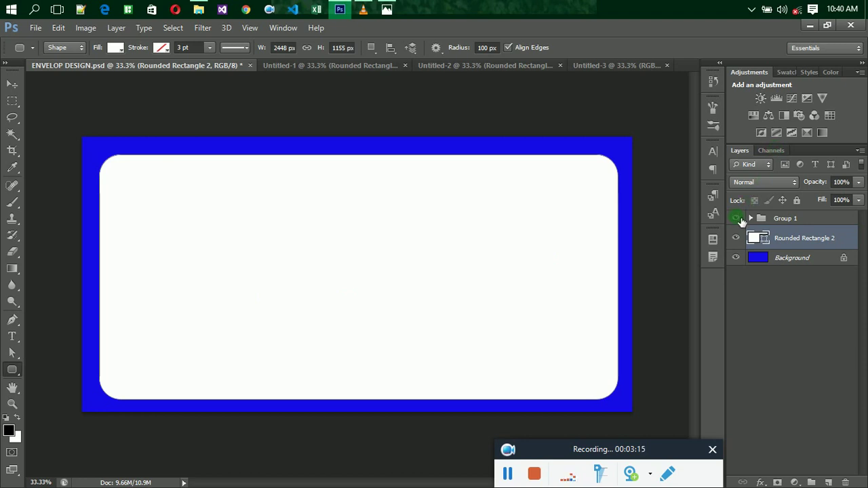
# - Preview the invitation content in Group 1, and hide both the group and the white rounded rectangle layer
pyautogui.click(738, 218)
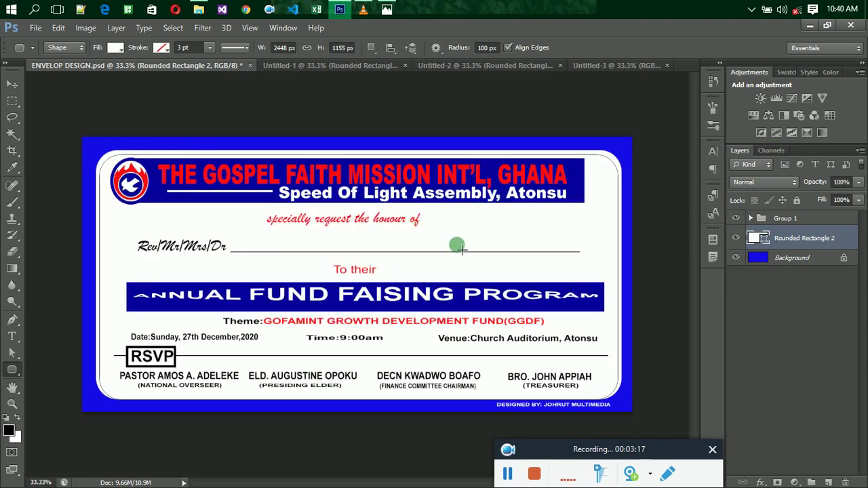
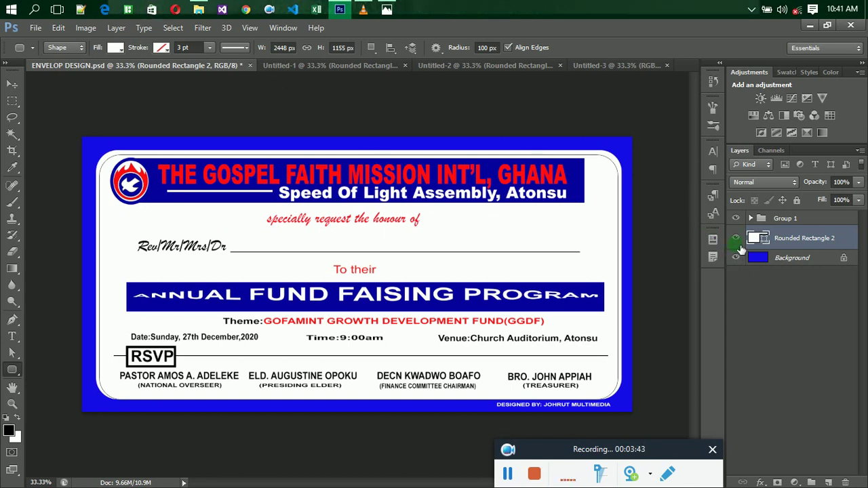
pyautogui.click(736, 238)
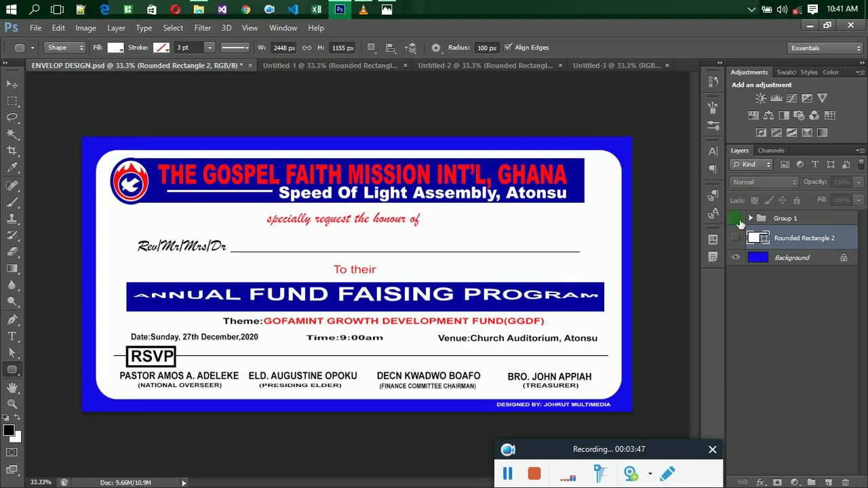
pyautogui.click(737, 220)
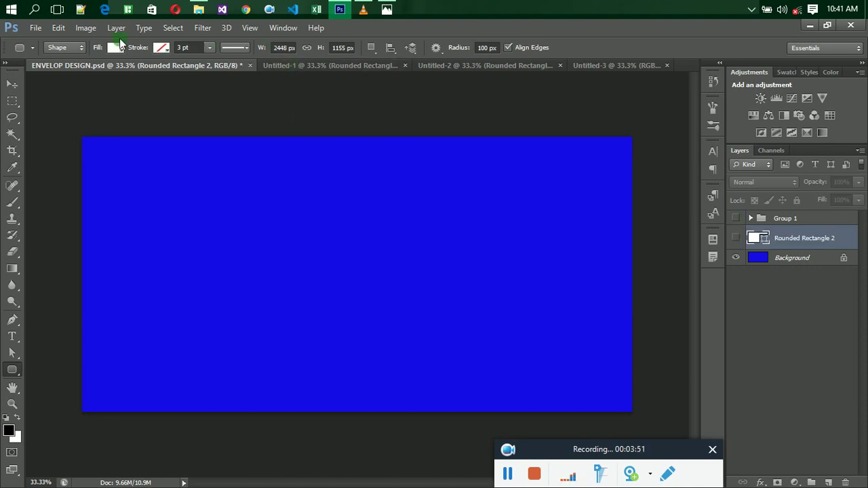
pyautogui.click(32, 28)
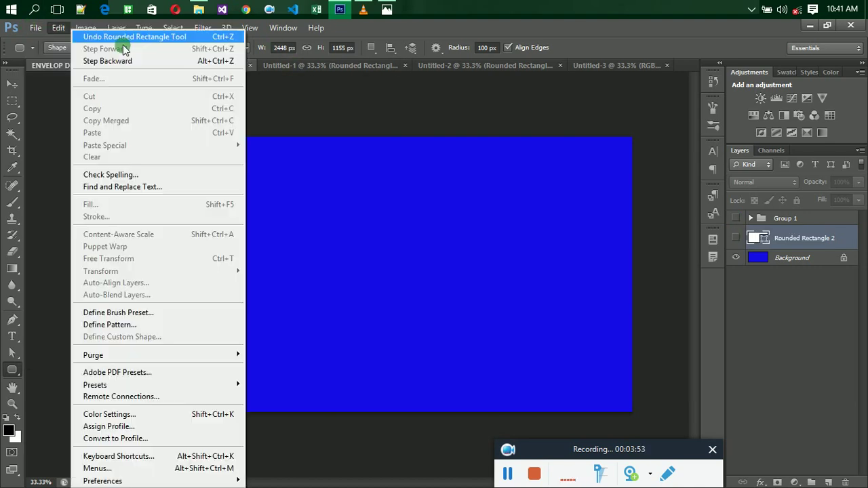
pyautogui.click(56, 30)
pyautogui.click(34, 28)
pyautogui.moveTo(55, 31)
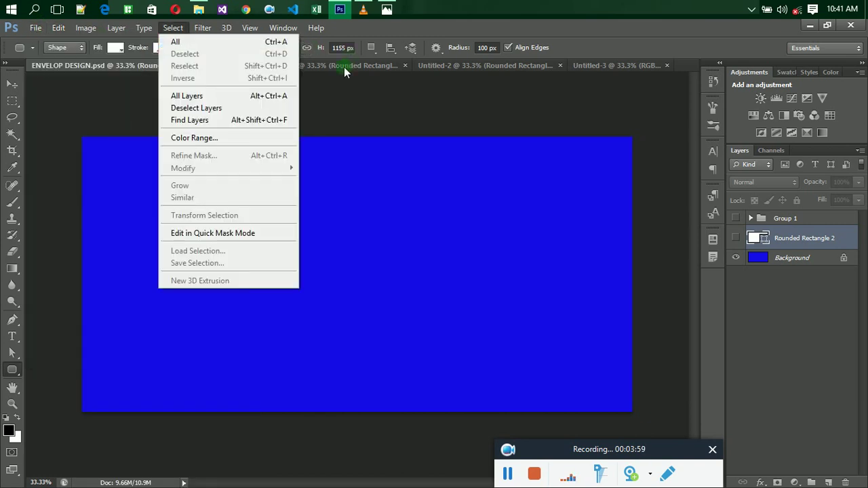
# - In the Untitled-1 document, hide the Rounded Rectangle 1 and wallparper layers so only the white background shows
pyautogui.click(339, 66)
pyautogui.click(339, 66)
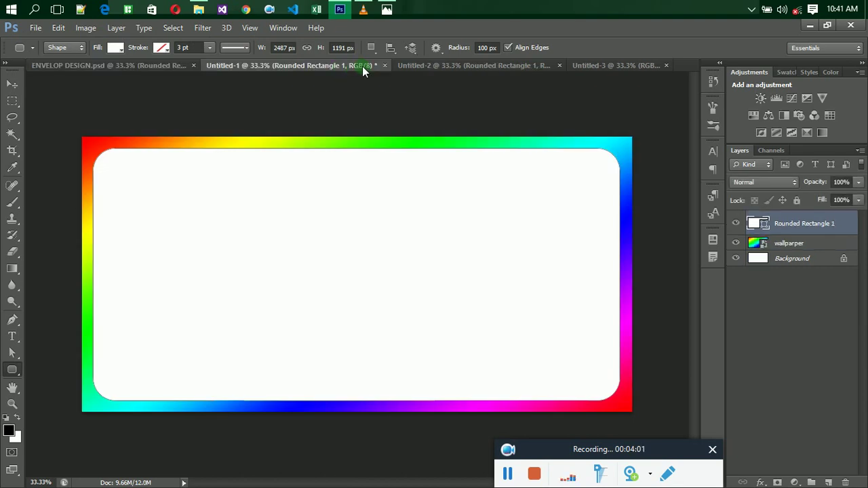
pyautogui.click(736, 222)
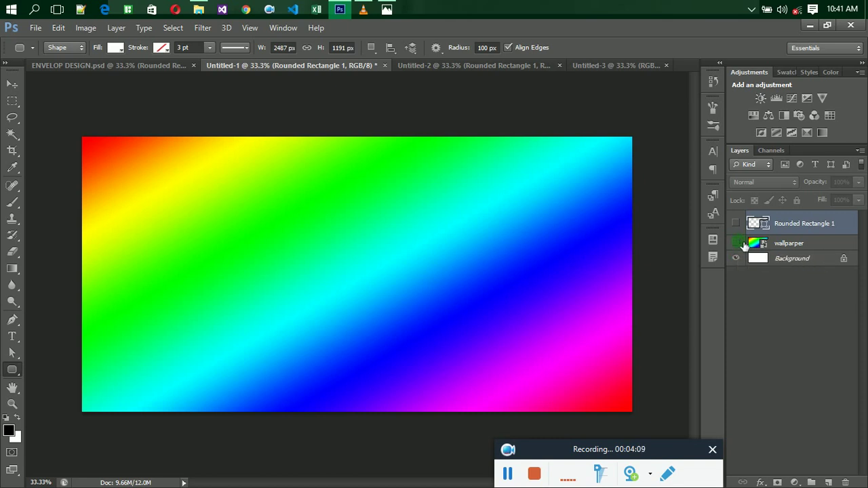
pyautogui.click(740, 243)
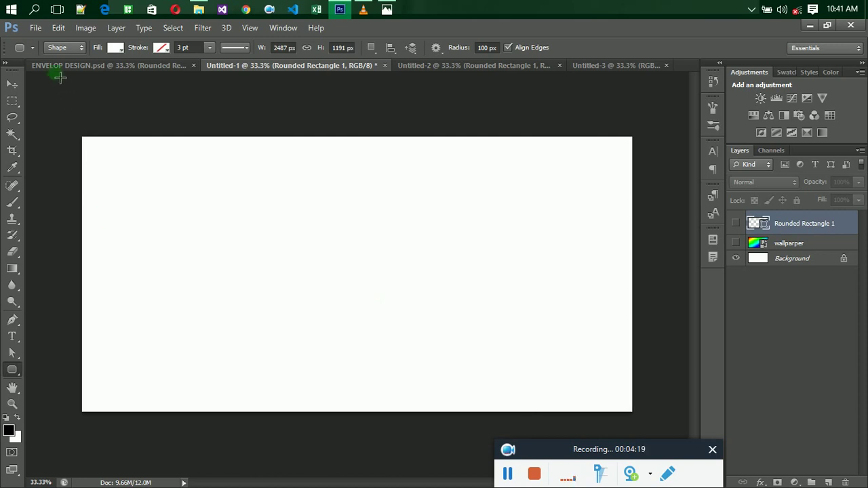
# - Place the rainbow wallparper image from the GRAPHICS TRAINING folder into the document
pyautogui.click(35, 28)
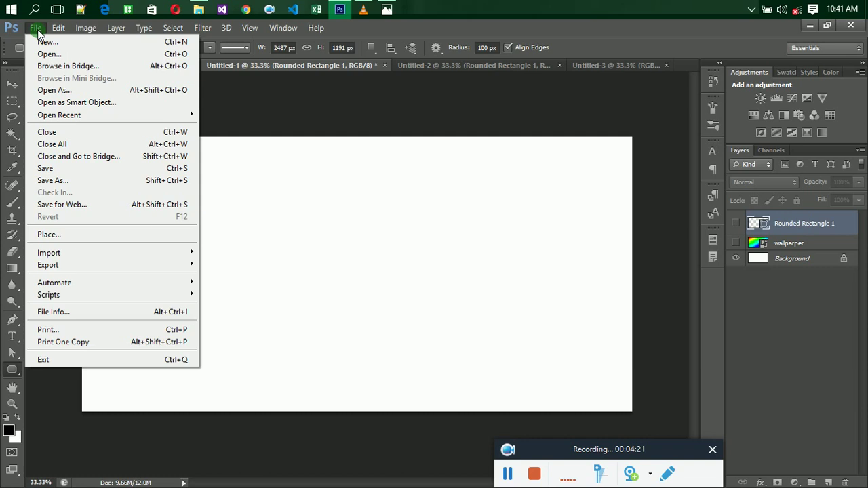
pyautogui.click(85, 235)
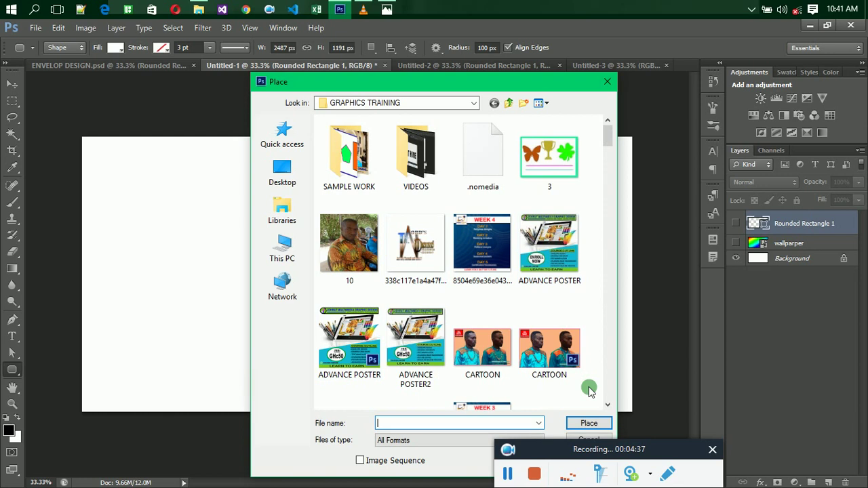
pyautogui.click(607, 404)
pyautogui.moveTo(607, 404)
pyautogui.mouseDown()
pyautogui.moveTo(606, 330)
pyautogui.moveTo(607, 394)
pyautogui.mouseUp()
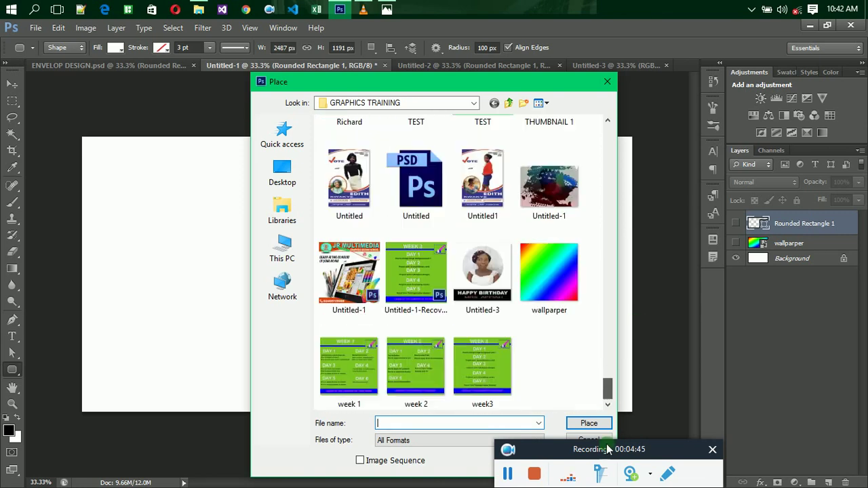
pyautogui.click(542, 279)
pyautogui.click(570, 424)
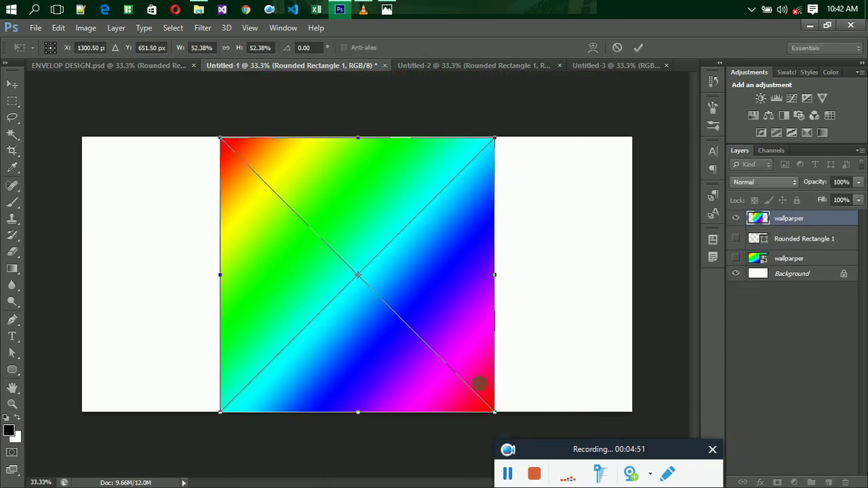
# - Stretch the placed image horizontally to about 107% width so it covers the whole canvas, and commit the placement
pyautogui.moveTo(495, 415); pyautogui.dragTo(632, 411)
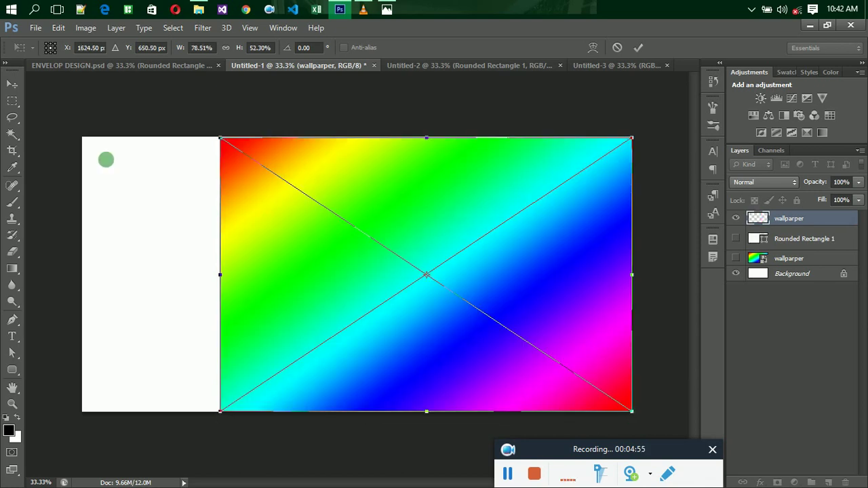
pyautogui.moveTo(220, 139); pyautogui.dragTo(71, 139)
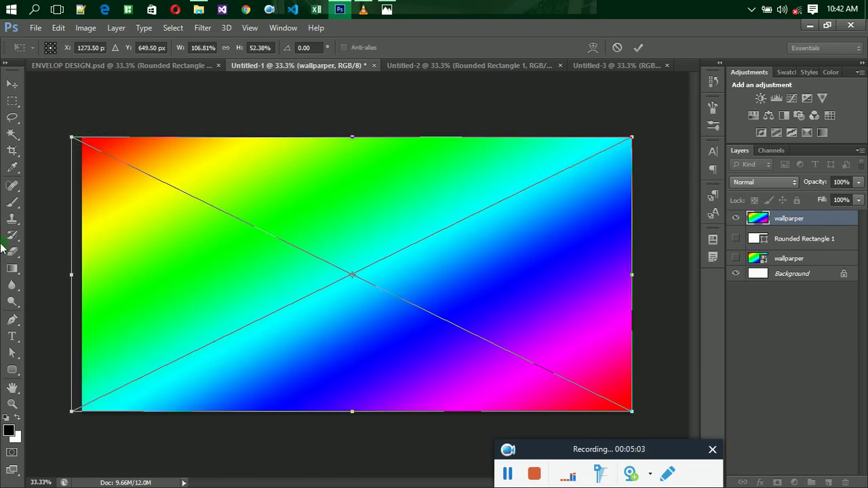
pyautogui.click(737, 239)
pyautogui.click(639, 47)
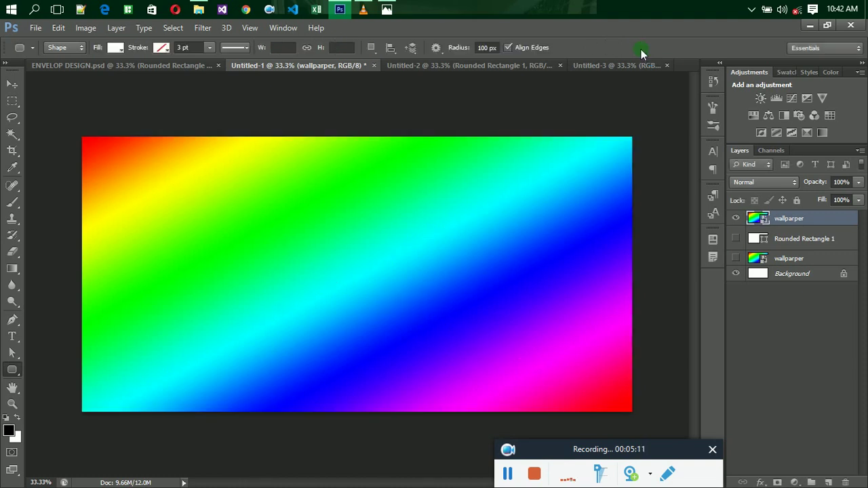
# - Show the Rounded Rectangle 1 layer and move it above the newly placed wallparper layer
pyautogui.click(736, 238)
pyautogui.click(455, 205)
pyautogui.moveTo(780, 239); pyautogui.dragTo(792, 219)
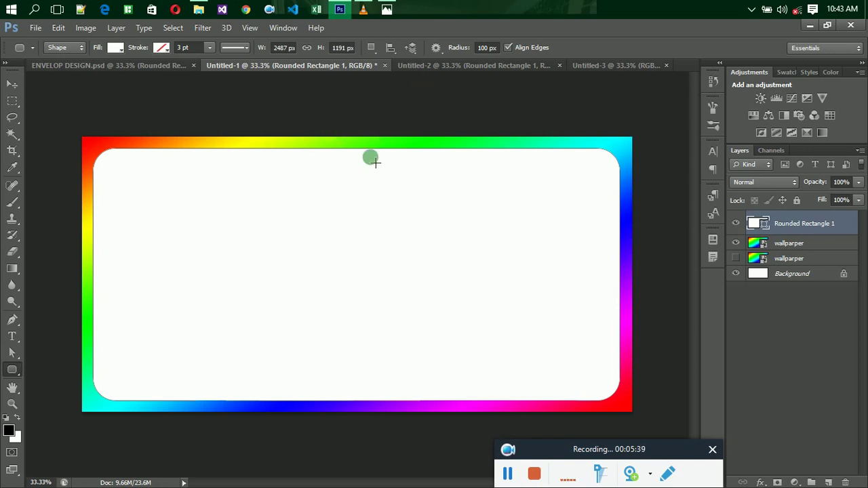
# - In the Untitled-2 document, show the Rounded Rectangle 1 layer and turn on its Color Overlay and Stroke effects
pyautogui.click(420, 64)
pyautogui.click(736, 224)
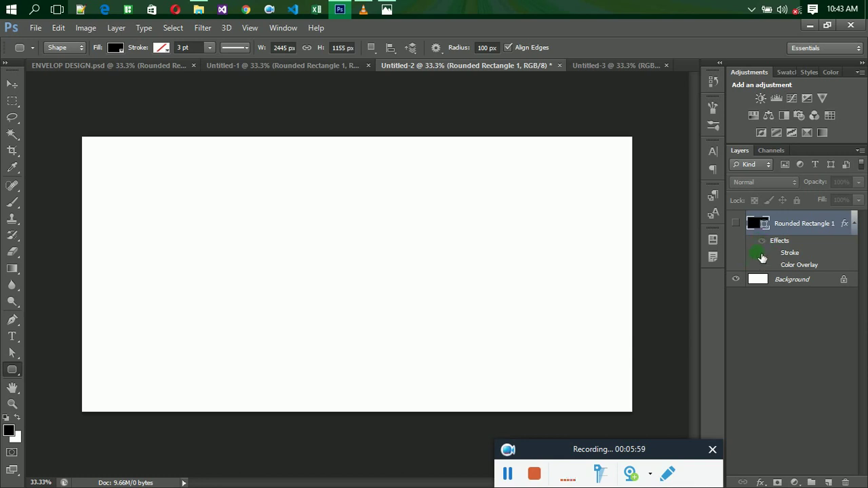
pyautogui.click(742, 226)
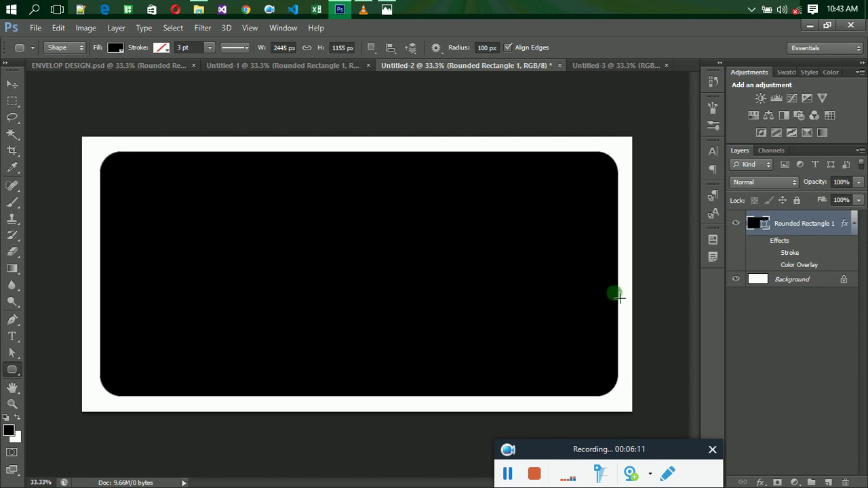
pyautogui.click(774, 264)
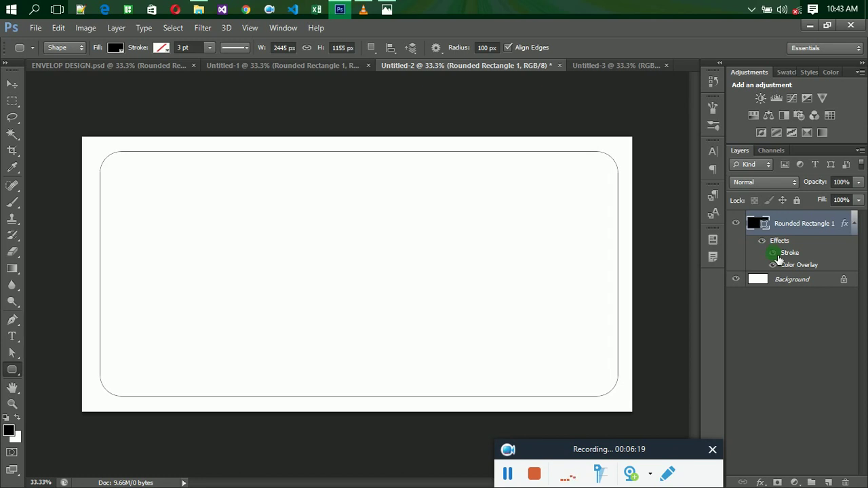
pyautogui.click(773, 253)
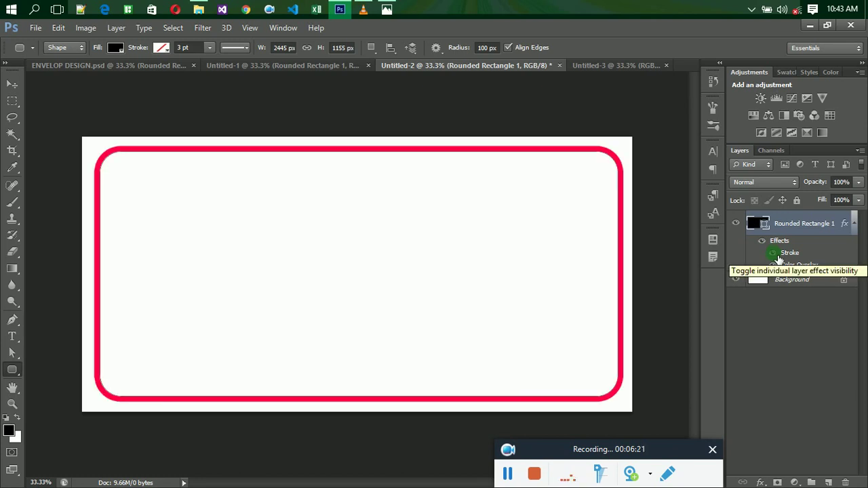